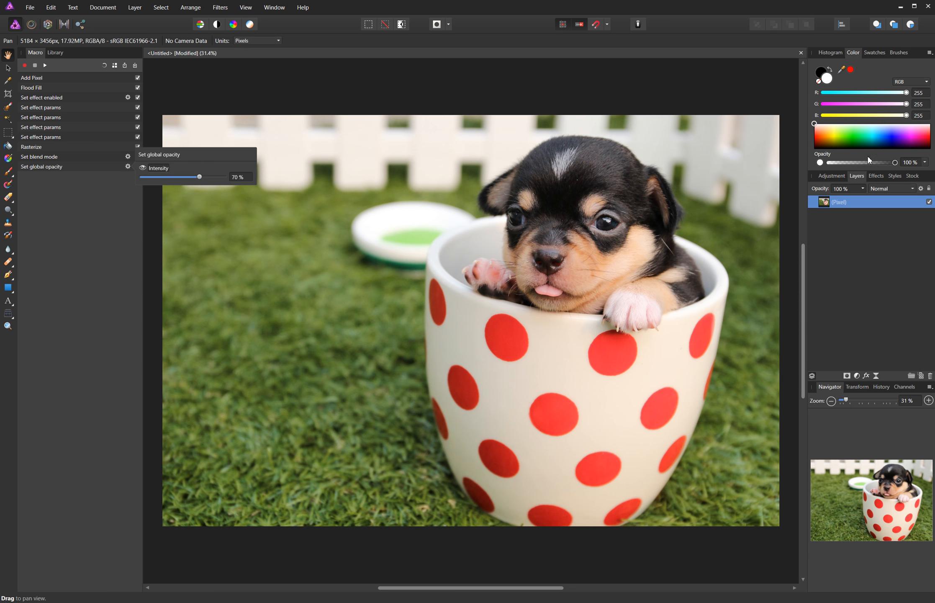
Step: Examine the adjustable parameters of the macro's Set blend mode step
left_click(91, 155)
left_click(128, 156)
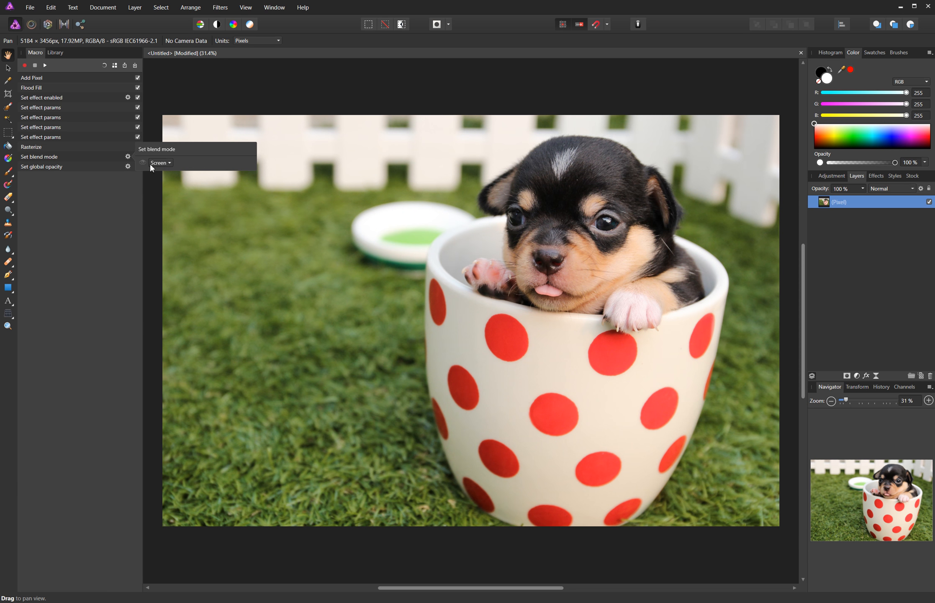
left_click(117, 204)
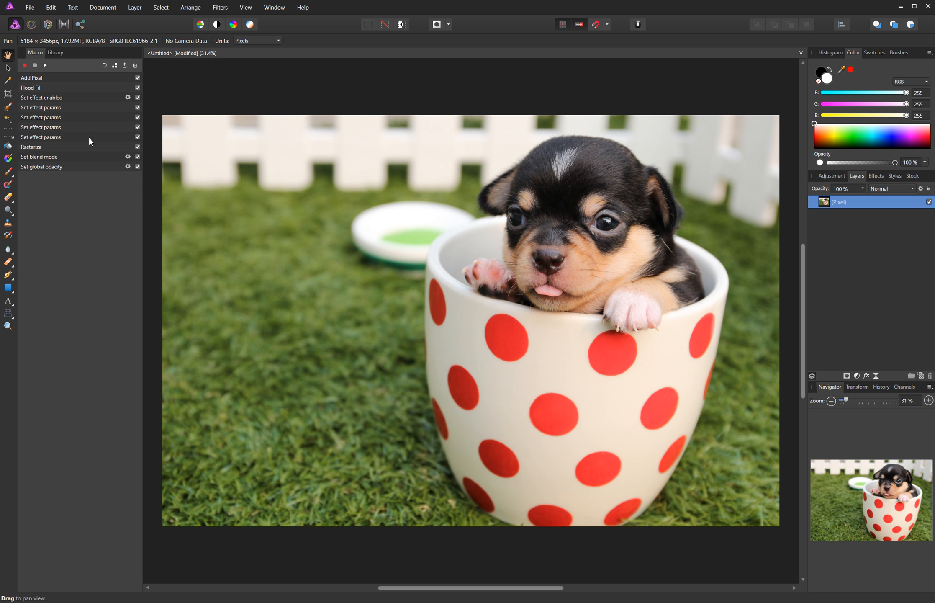
Step: Clear the old macro steps and record a new macro that begins by adding a Black and White adjustment
left_click(105, 66)
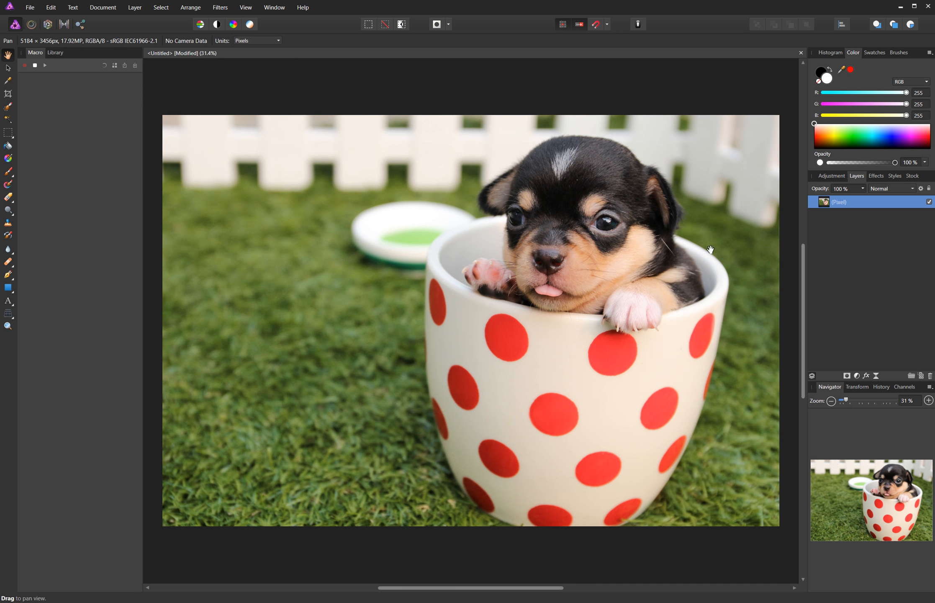
left_click(857, 375)
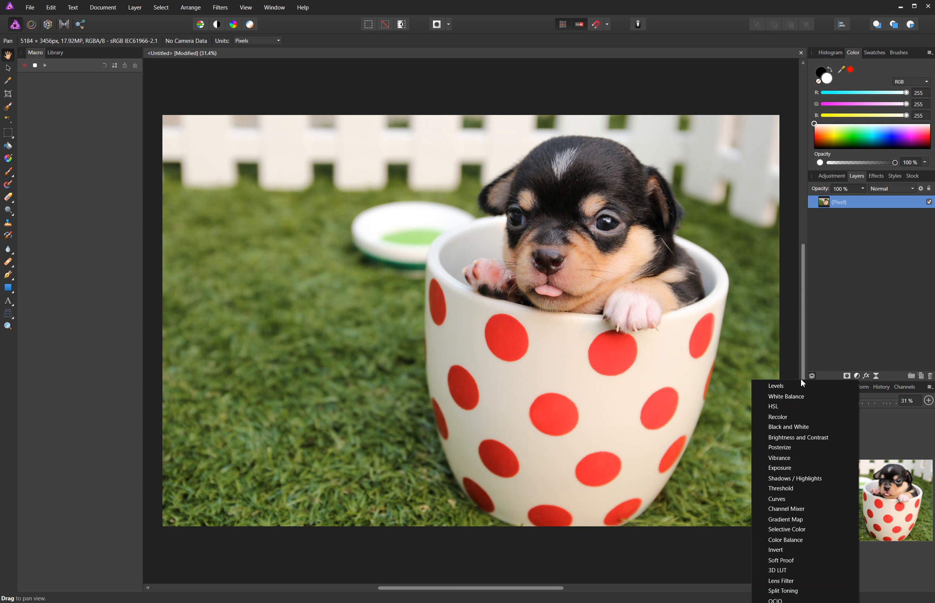
left_click(800, 427)
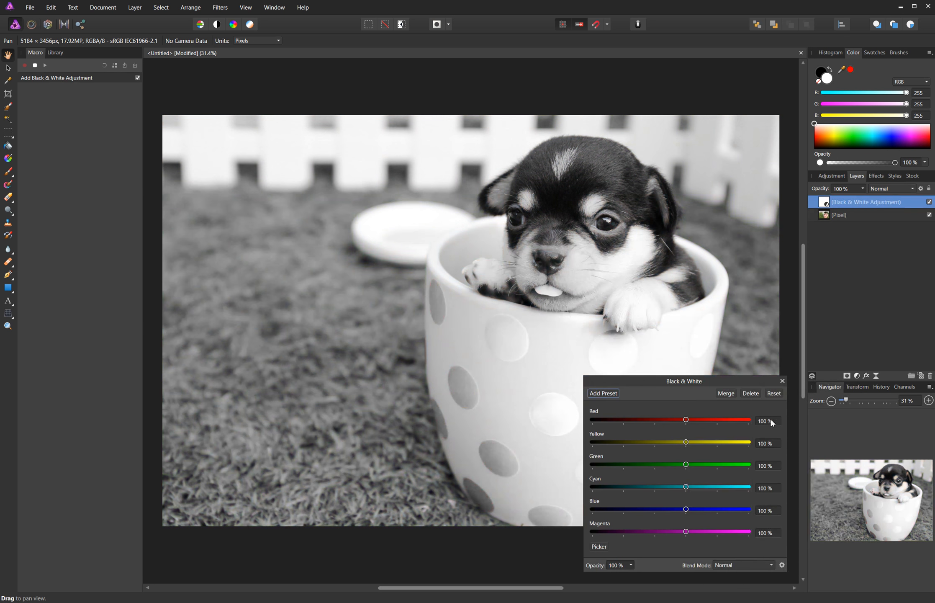
Step: Set the Black & White adjustment to Red 43%, Yellow 38%, Green -47% and Magenta 83%
left_click_drag(720, 379, 869, 244)
mouse_move(836, 289)
left_mouse_down()
mouse_move(873, 289)
mouse_move(817, 291)
left_mouse_up()
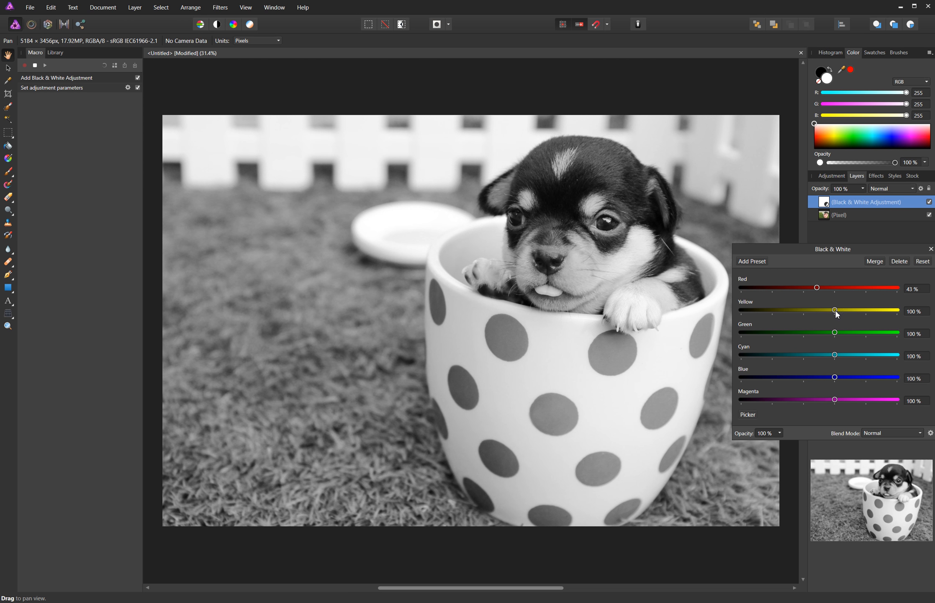
left_click_drag(835, 310, 790, 336)
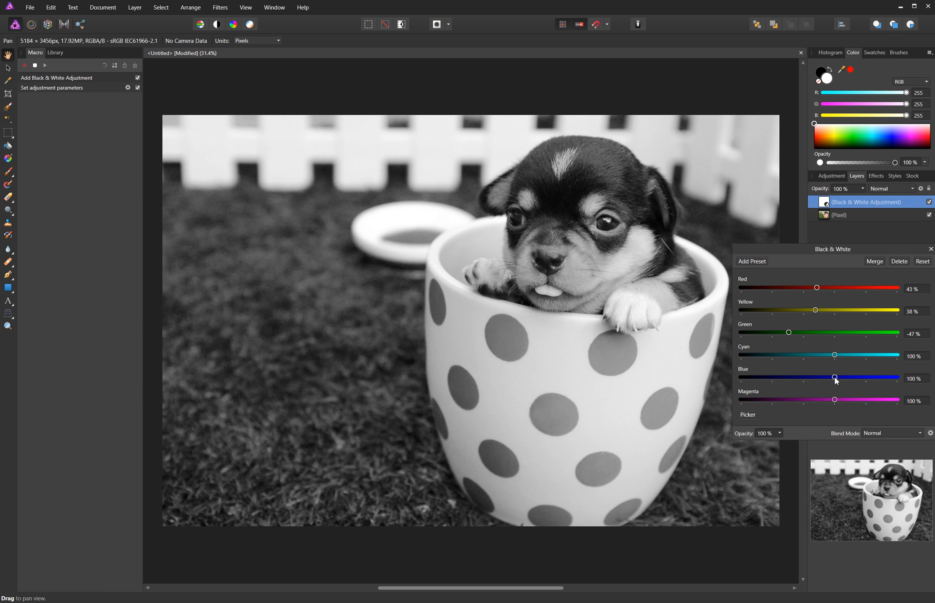
left_click_drag(837, 401, 829, 401)
left_click(931, 249)
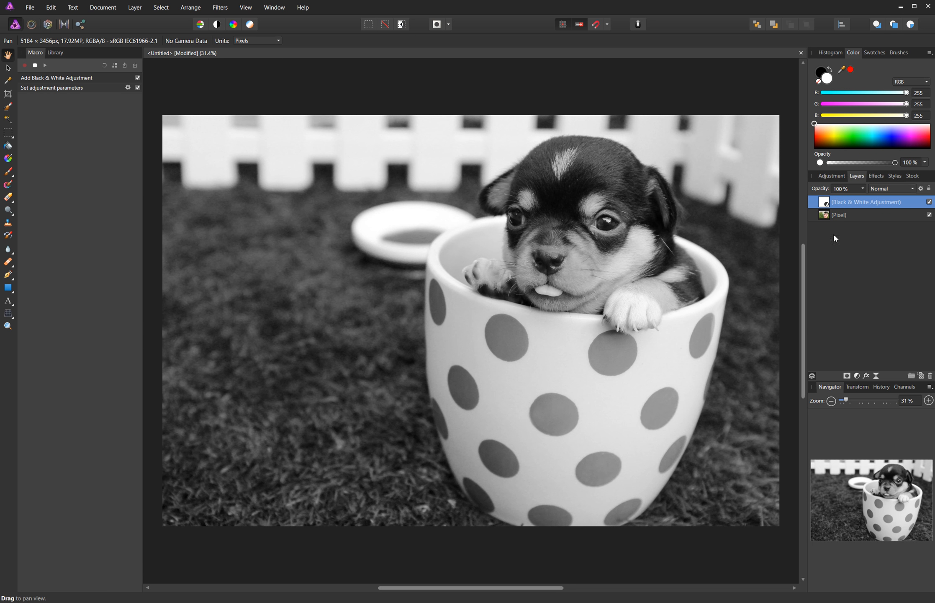
Step: Select the photo layer as the layer 1 below current and add monochromatic Gaussian noise at 100% intensity
left_click(851, 215)
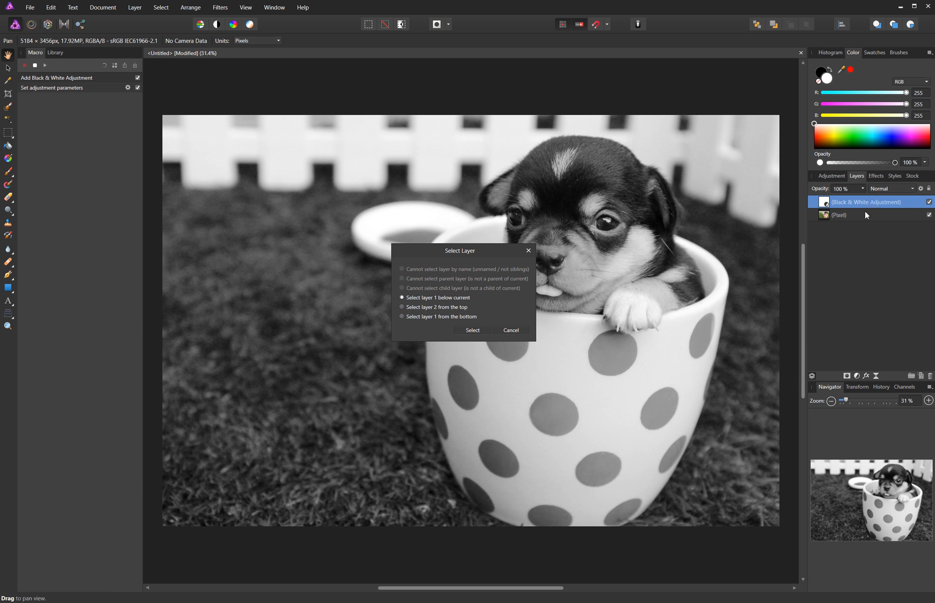
left_click(473, 330)
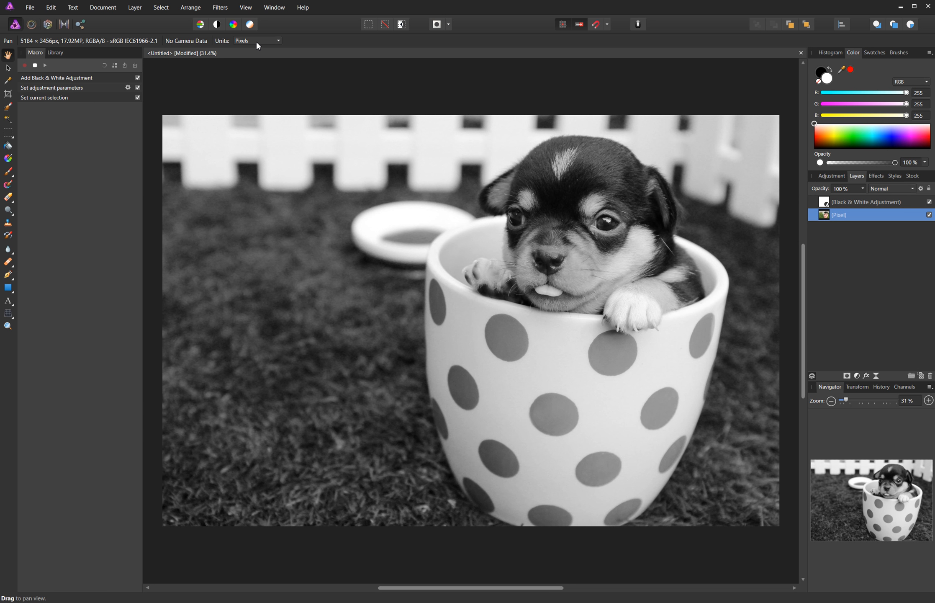
left_click(223, 9)
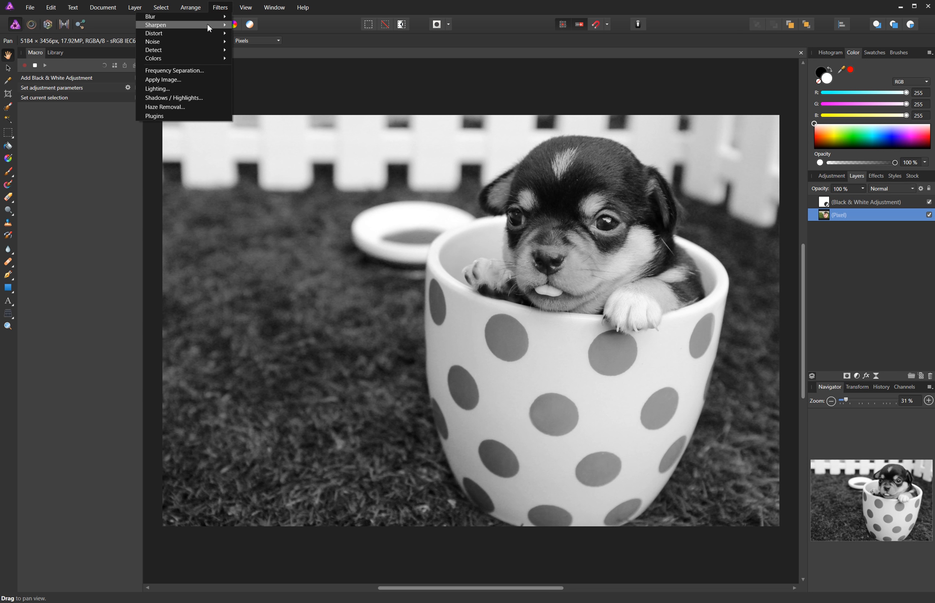
mouse_move(201, 40)
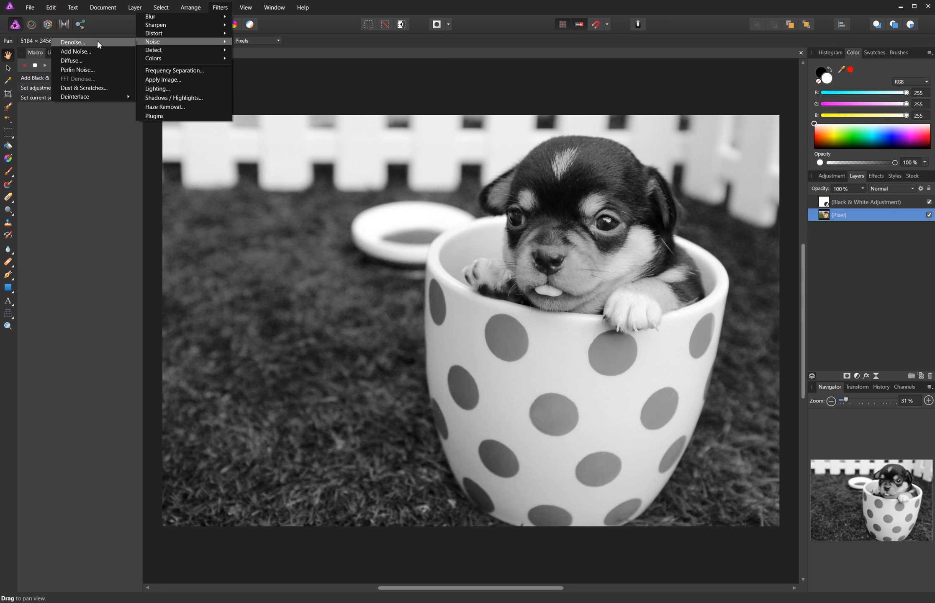
left_click(92, 50)
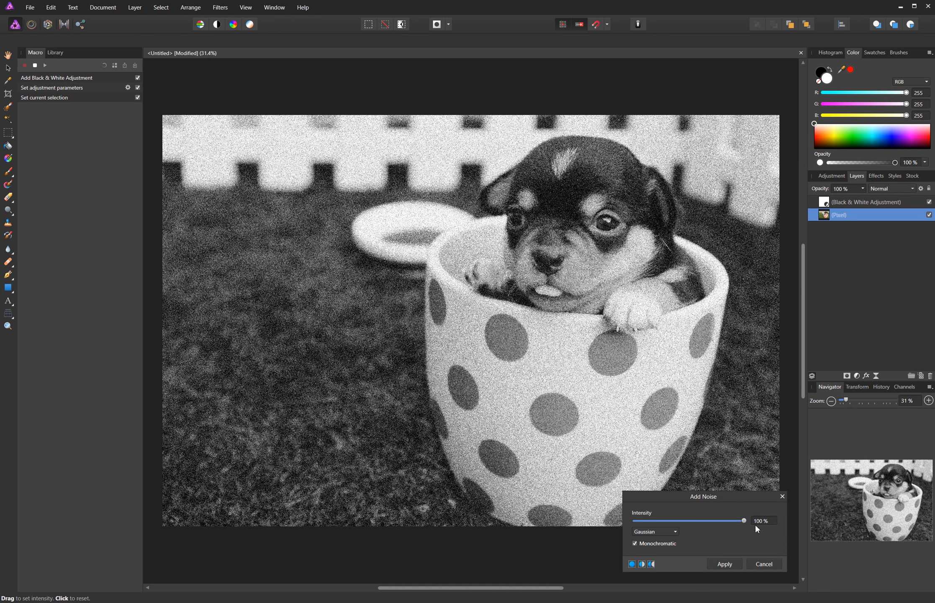
mouse_move(744, 524)
left_mouse_down()
mouse_move(687, 522)
mouse_move(745, 522)
left_mouse_up()
left_click(736, 566)
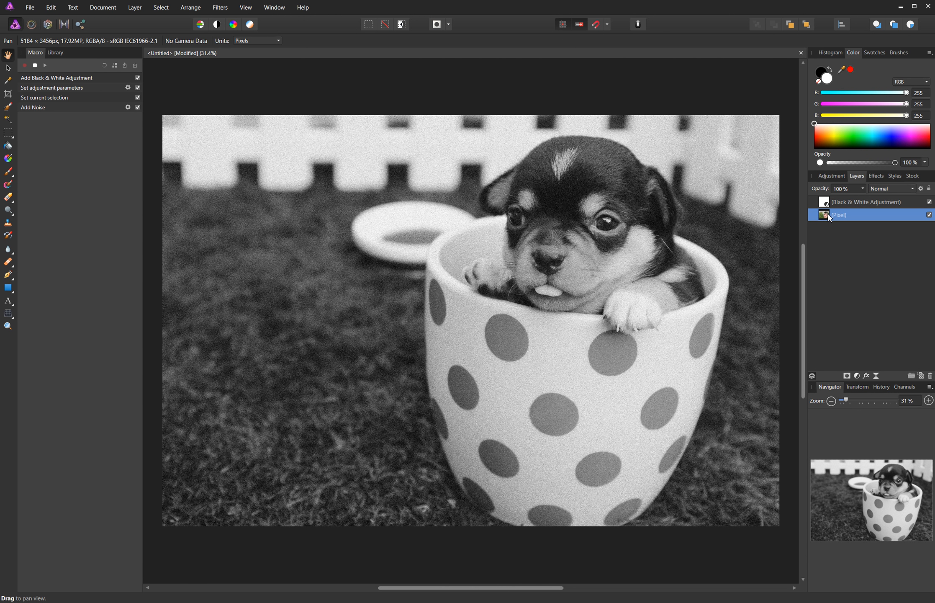
Step: Apply a Vignette filter to the photo layer with exposure -2.958, hardness 32%, scale 172% and shape 68%
left_click(225, 8)
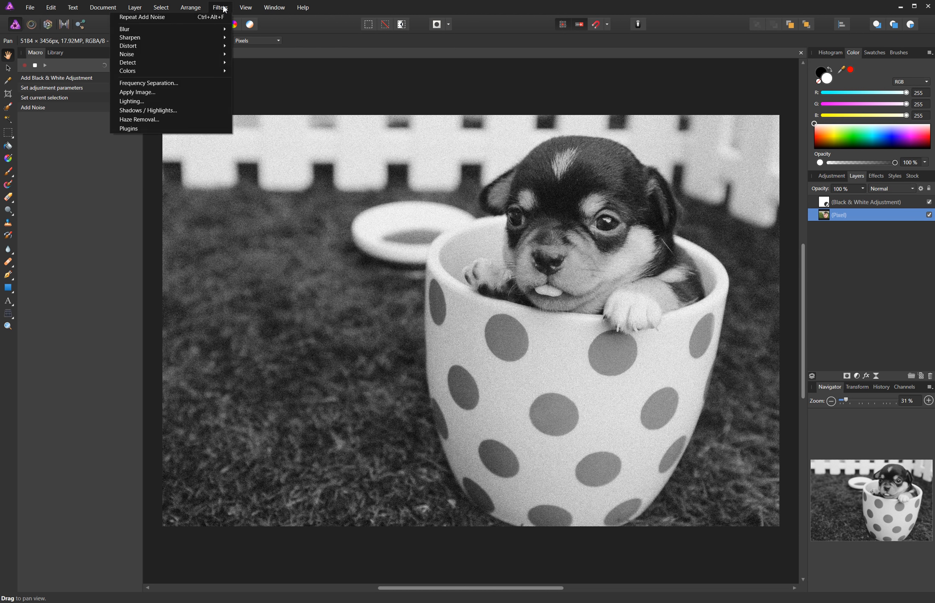
mouse_move(136, 71)
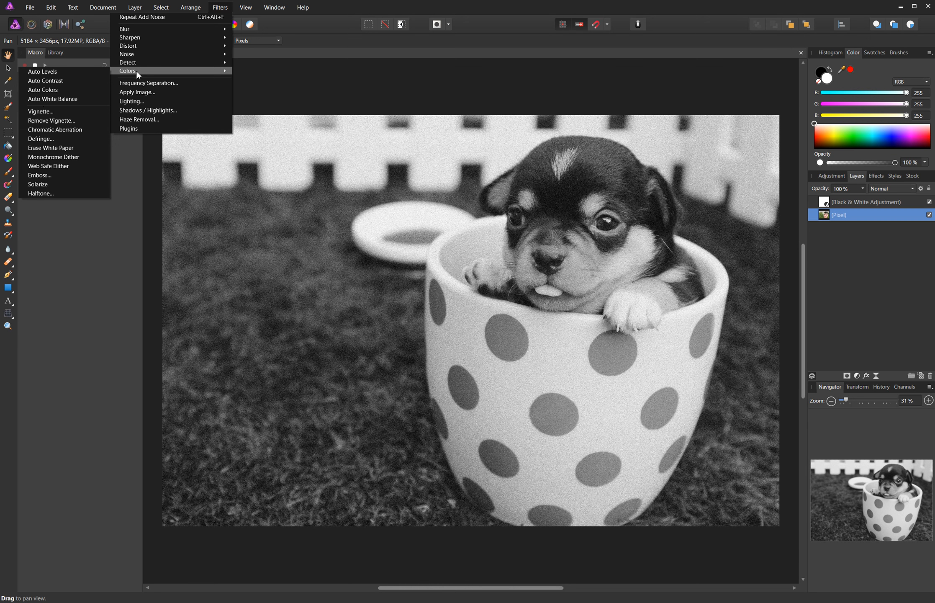
left_click(43, 111)
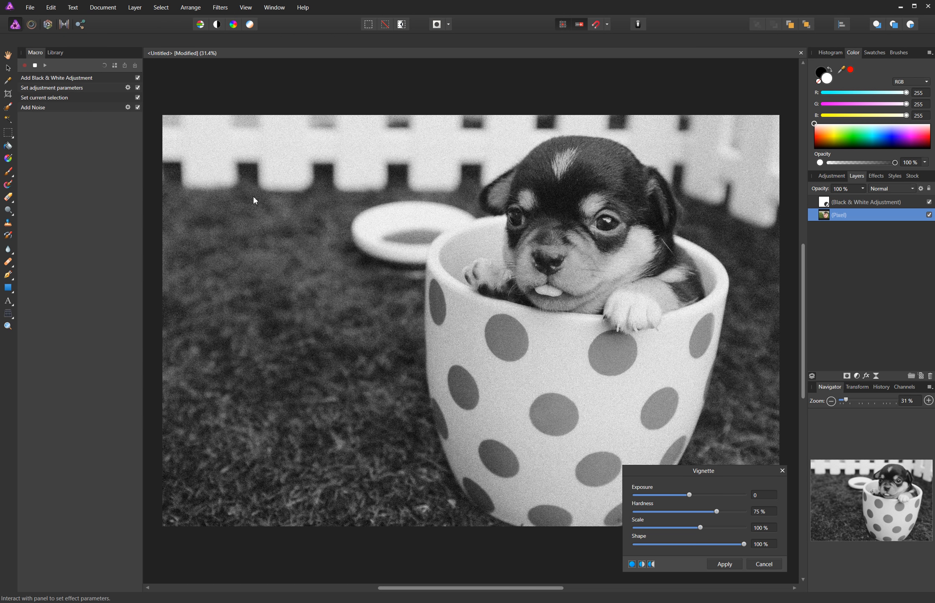
left_click_drag(691, 493, 649, 495)
left_click_drag(704, 528, 673, 528)
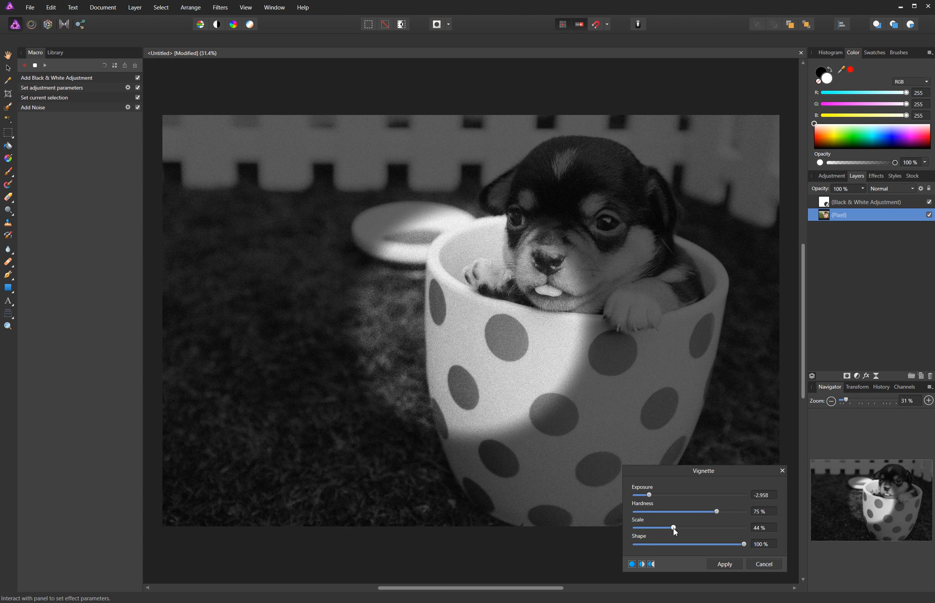
left_click_drag(742, 544, 717, 534)
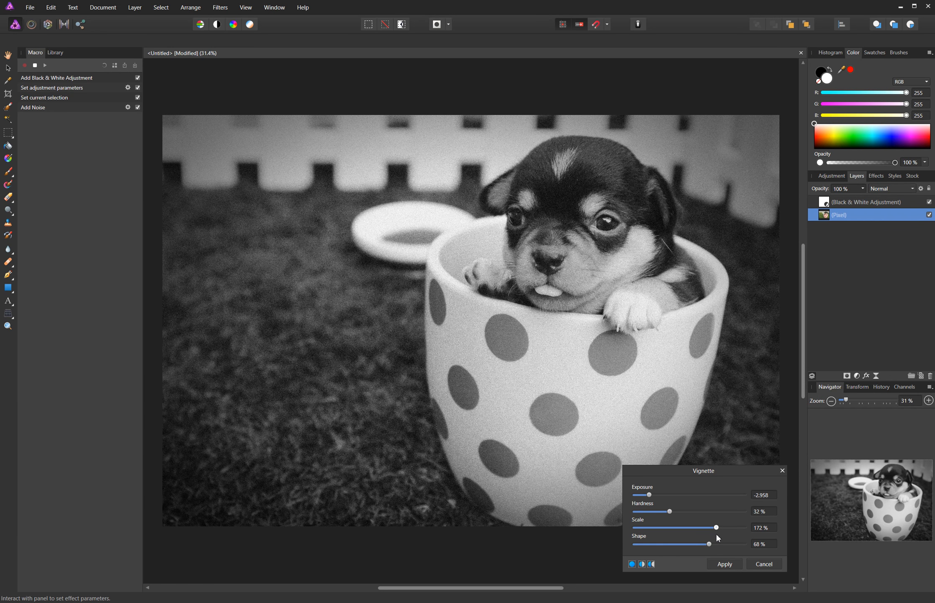
left_click(729, 565)
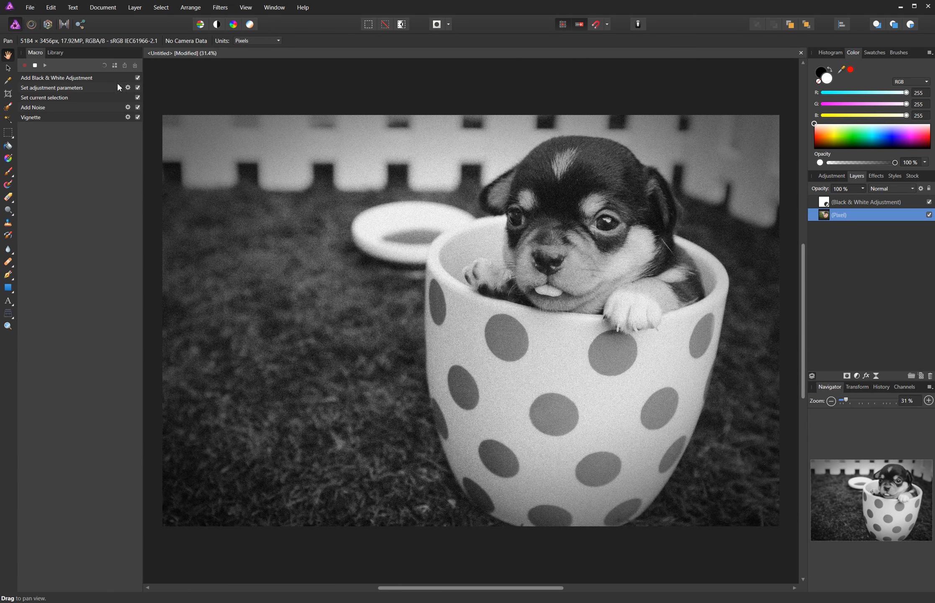
Step: Expose the macro adjustment step's Red, Green and Blue parameters and rename Red as "B&W Red Adjustment"
left_click(128, 88)
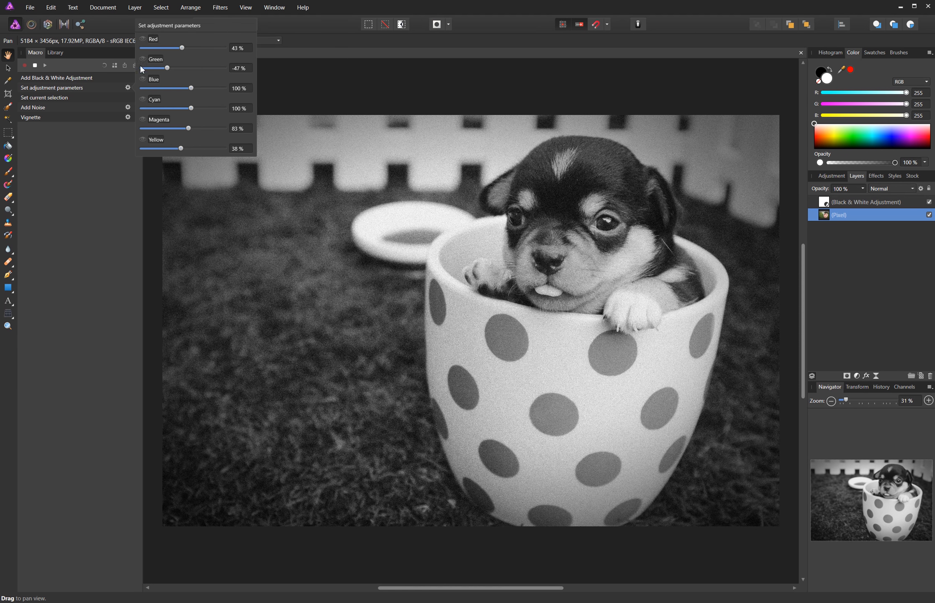
left_click(143, 80)
type("Adjustment")
triple_click(180, 36)
key("ctrl+c")
left_click(180, 33)
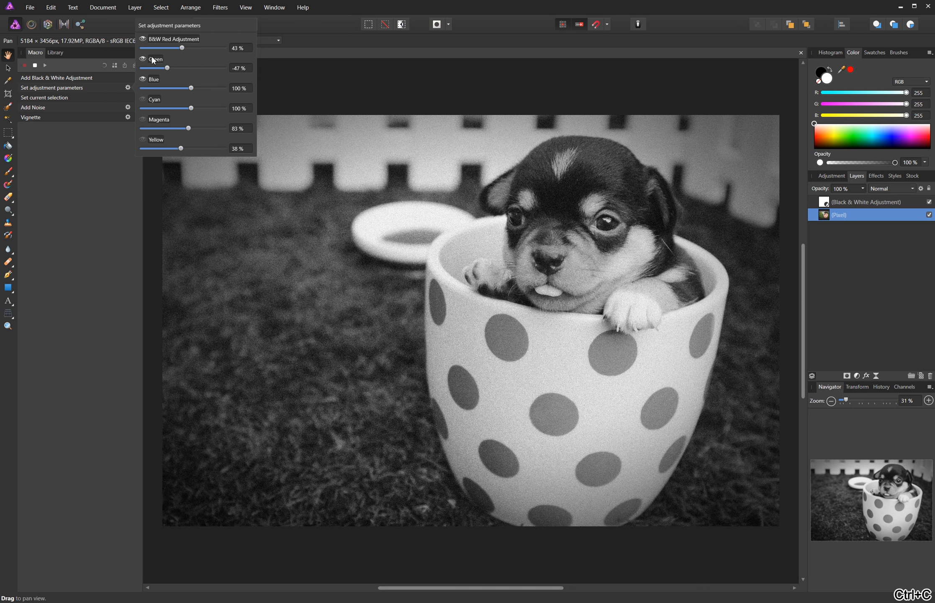
Step: Rename the macro adjustment step's Green parameter as "B&W Green Adjustment"
key("ctrl+v")
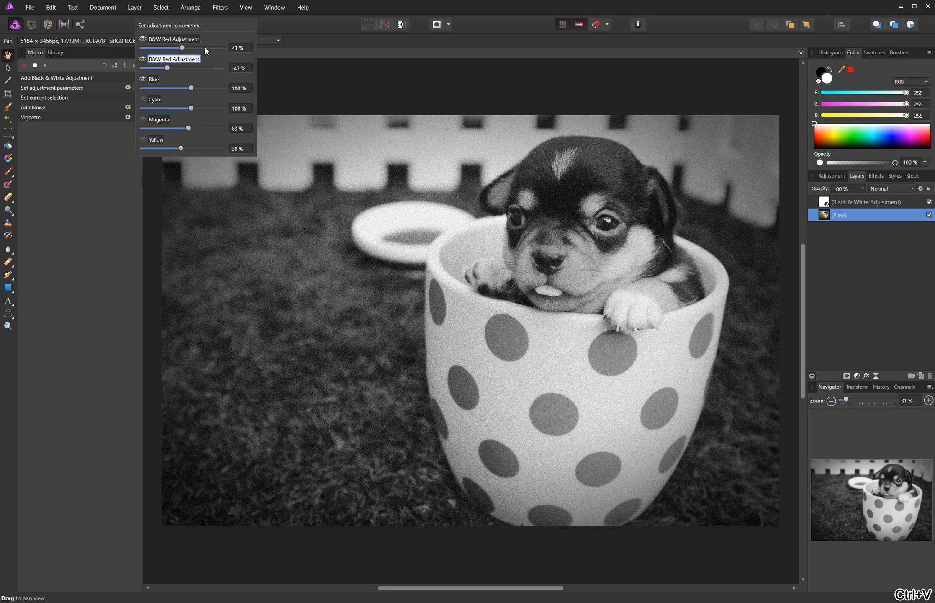
double_click(168, 59)
type("Green")
key("Return")
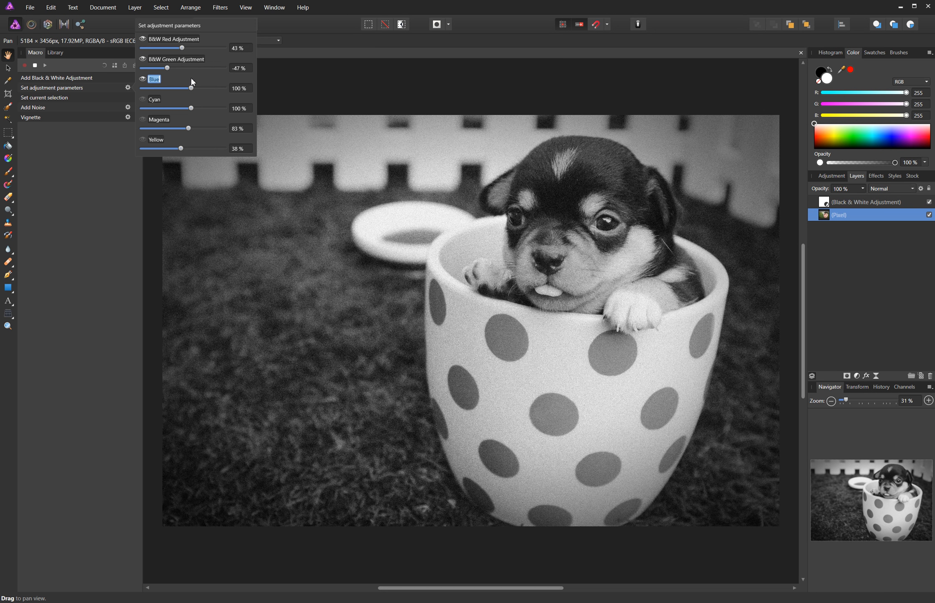
Step: Rename the macro adjustment step's Blue parameter as "B&W Blue Adjustment"
double_click(154, 80)
key("ctrl+v")
double_click(166, 80)
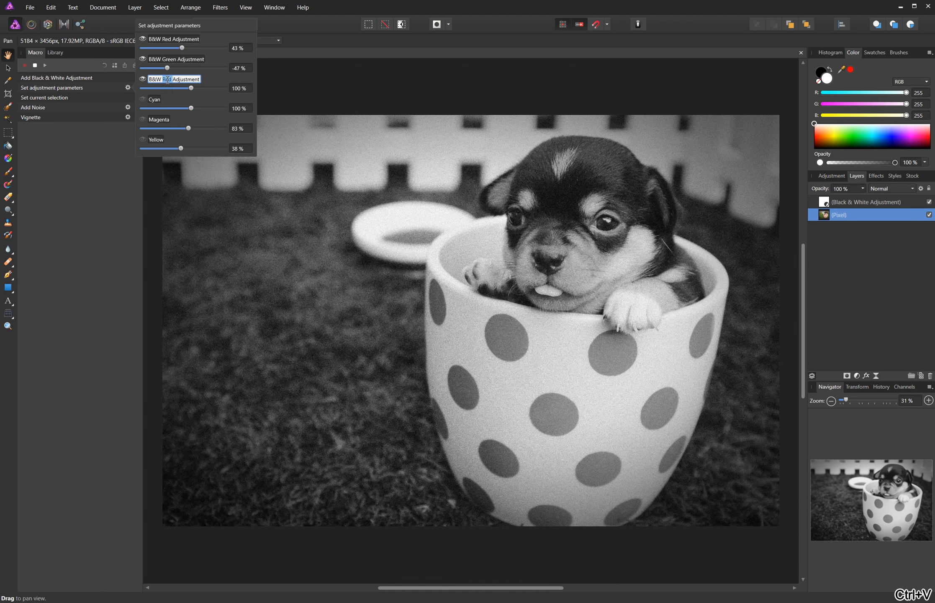
type("Blue")
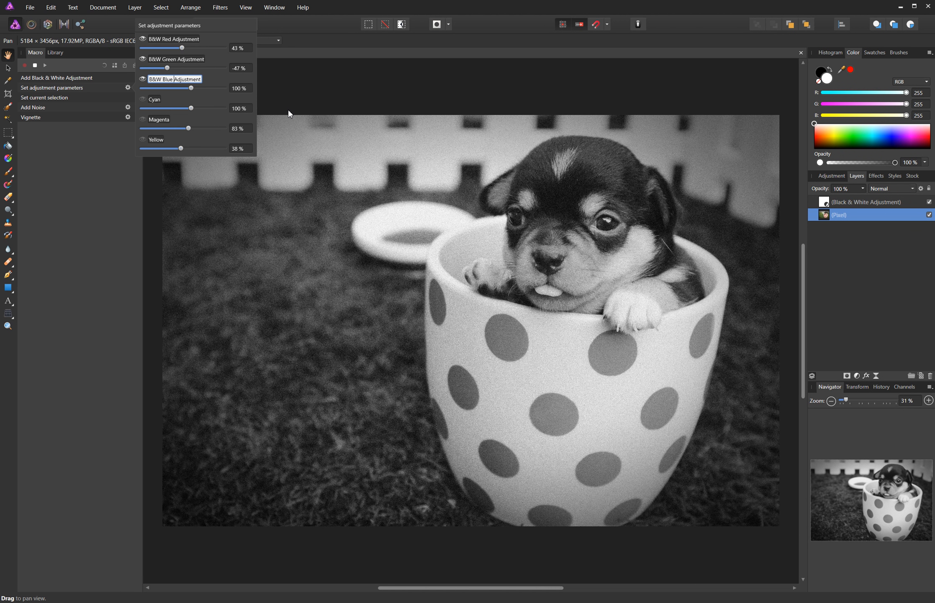
key("Return")
left_click(112, 166)
Step: Add the prefix "Noise" to the name of the Add Noise step's Intensity parameter
left_click(128, 108)
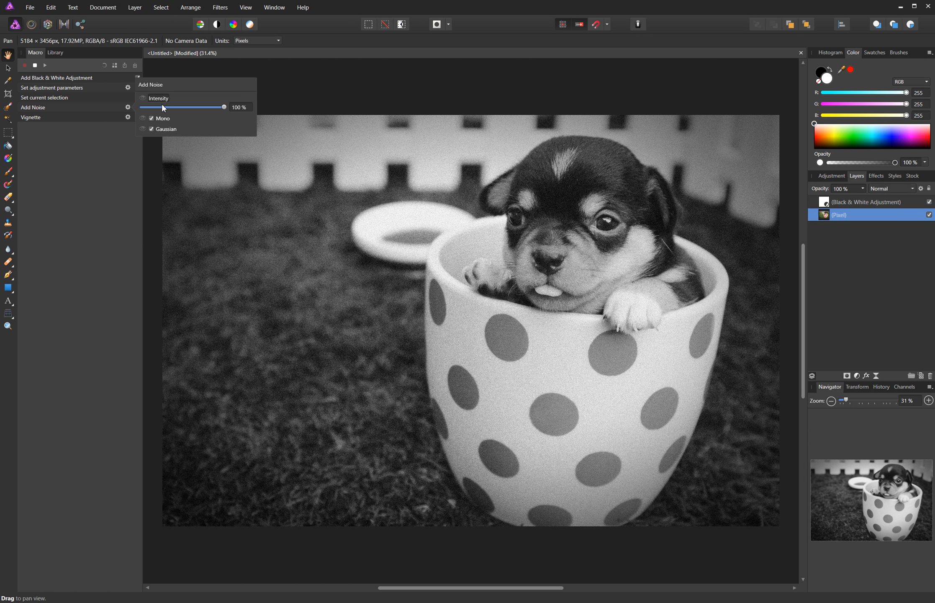
double_click(149, 100)
key("Home")
type("Noise")
left_click(85, 118)
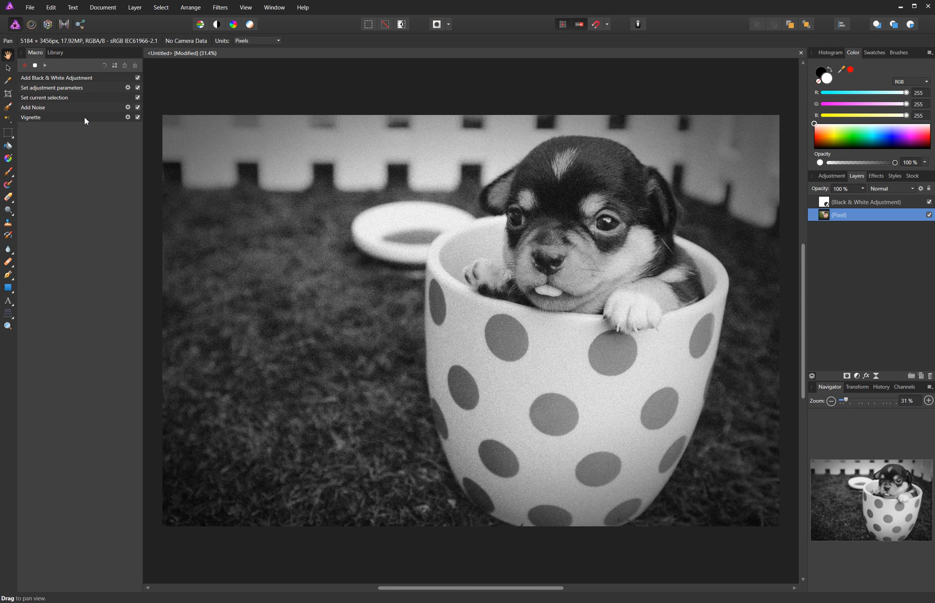
Step: Expose all four parameters of the macro's Vignette step and rename Exposure as "Vignette Exposure", copying the prefix
left_click(129, 118)
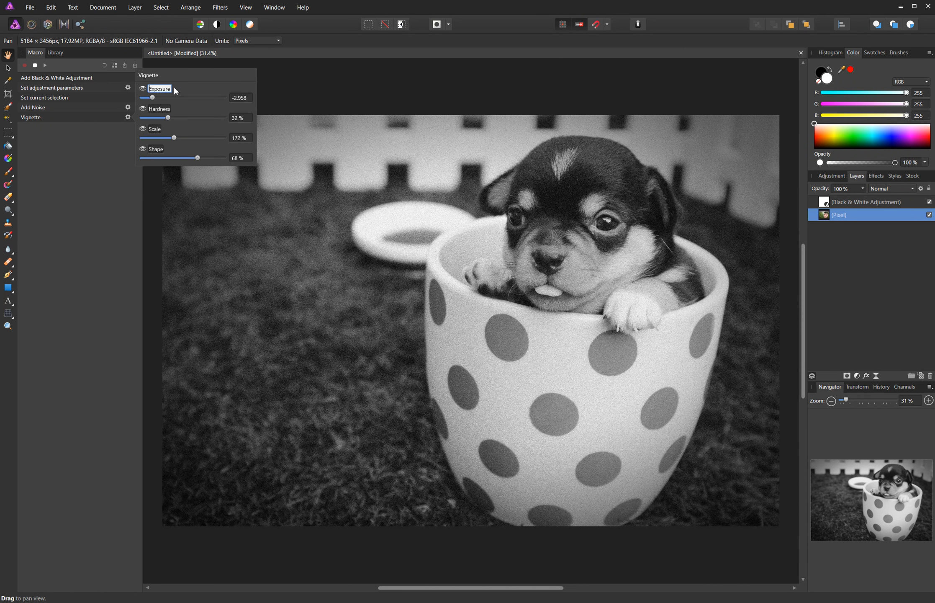
type("Vignetee")
key("BackSpace")
key("BackSpace")
type("te")
key("shift+Left")
key("shift+Left")
key("shift+Left")
key("shift+Left")
key("shift+Left")
key("shift+Left")
key("shift+Left")
key("shift+Left")
key("shift+Left")
key("ctrl+c")
Step: Rename the remaining Vignette step parameters as "Vignette Hardness", "Vignette Scale" and "Vignette Shape"
left_click(163, 109)
left_click(153, 110)
key("ctrl+v")
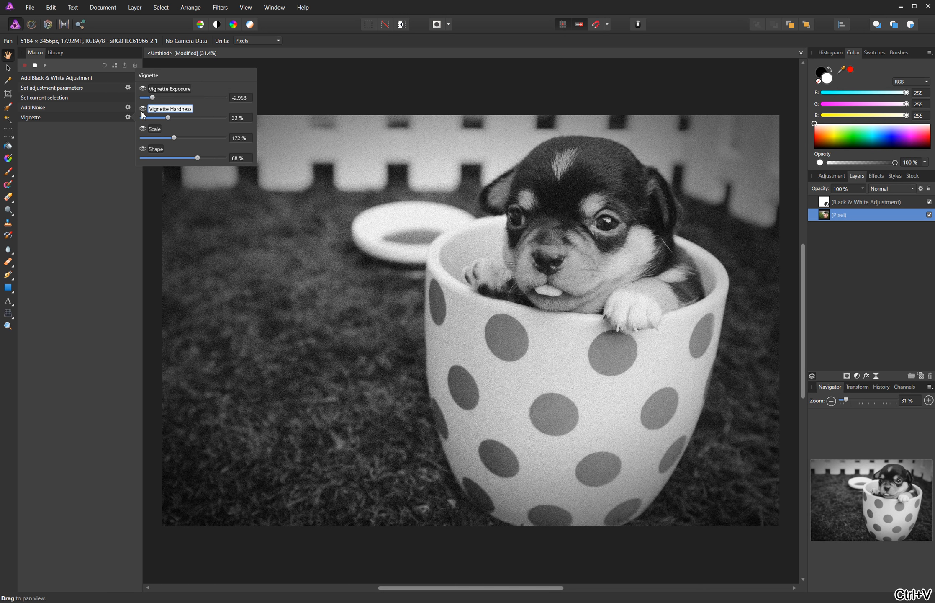
left_click(153, 131)
key("Home")
key("ctrl+v")
left_click(155, 149)
left_click(154, 148)
key("ctrl+v")
left_click(214, 145)
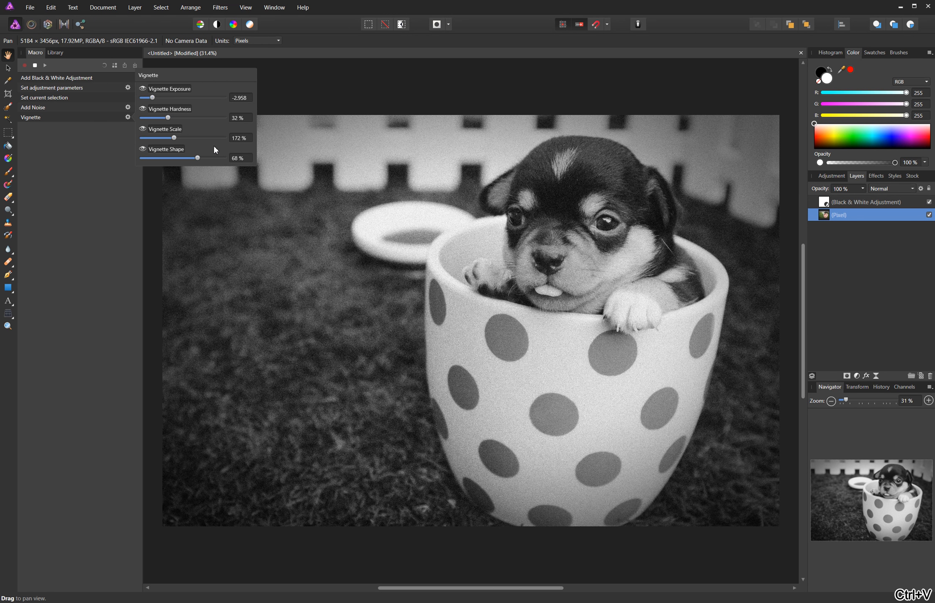
left_click(111, 191)
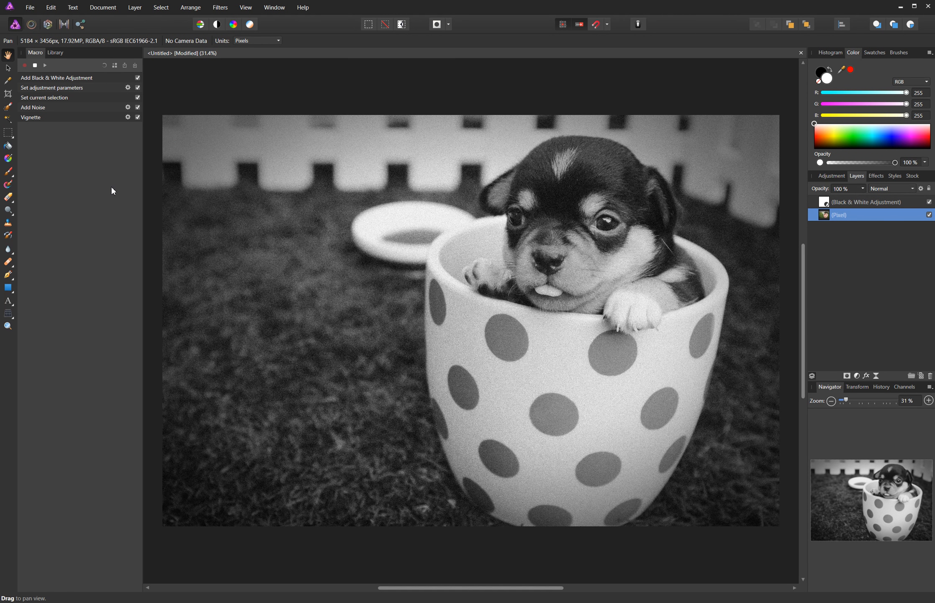
Step: Stop recording the macro and save it to the enginpost library category under the name "B&W"
left_click(35, 66)
left_click(115, 66)
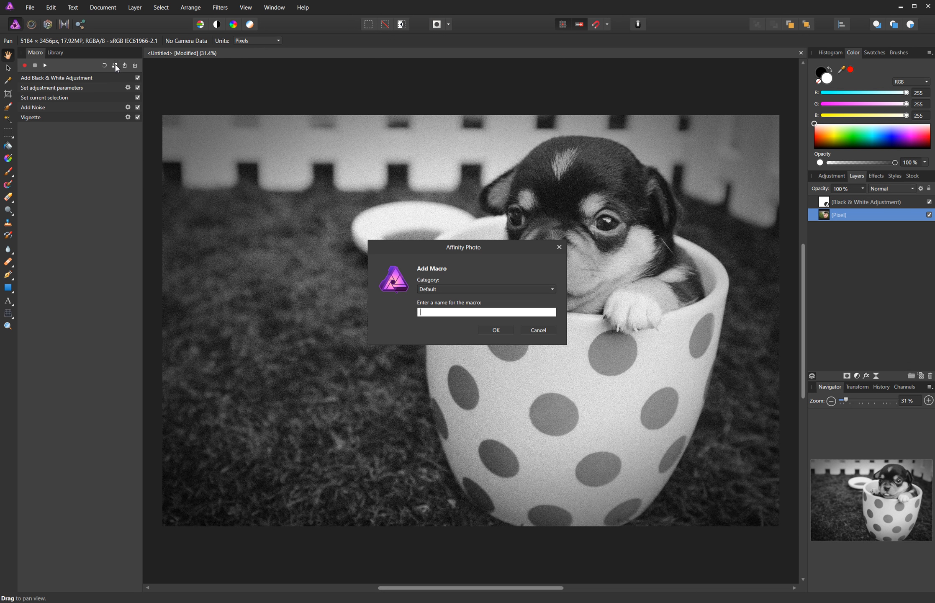
left_click(455, 288)
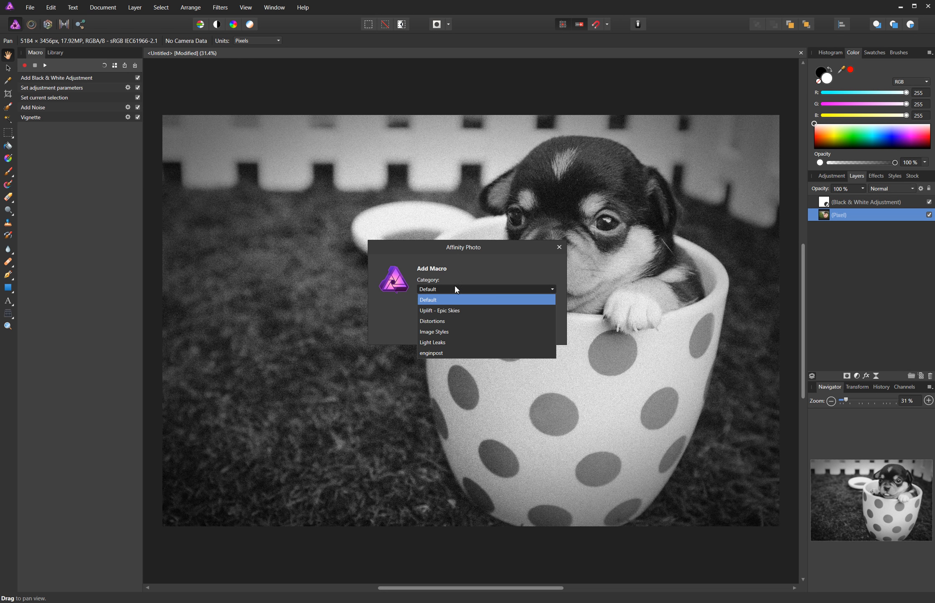
left_click(427, 353)
left_click(449, 314)
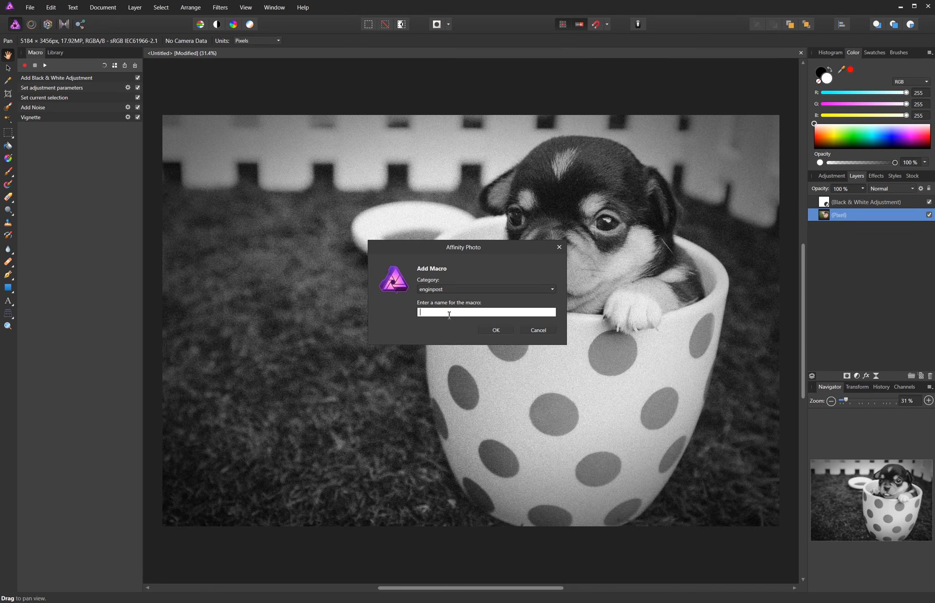
type("B&W")
left_click(496, 331)
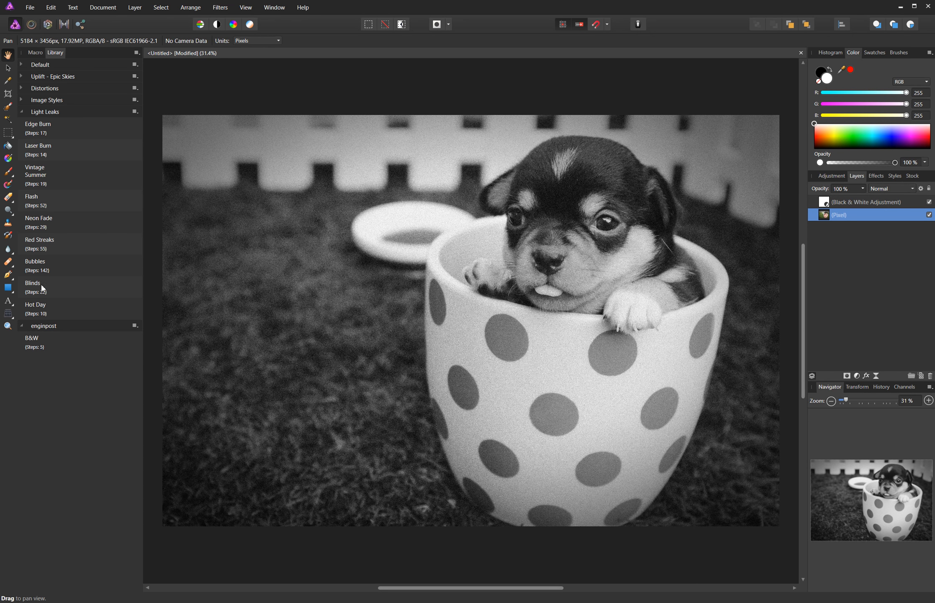
left_click(21, 111)
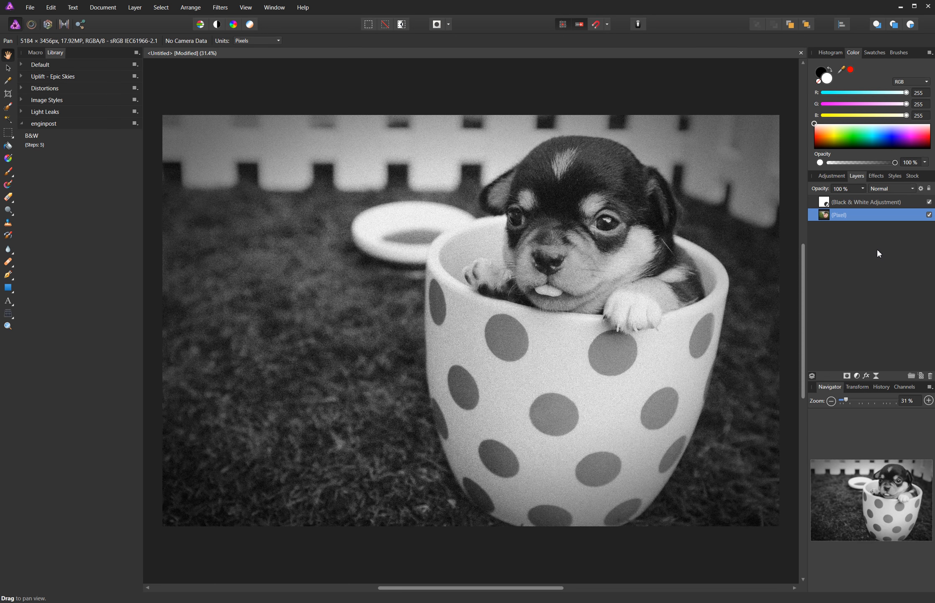
Step: Undo the vignette, noise and black-and-white adjustment on the puppy photo
key("ctrl+z")
key("ctrl+z")
key("ctrl+z")
key("ctrl+z")
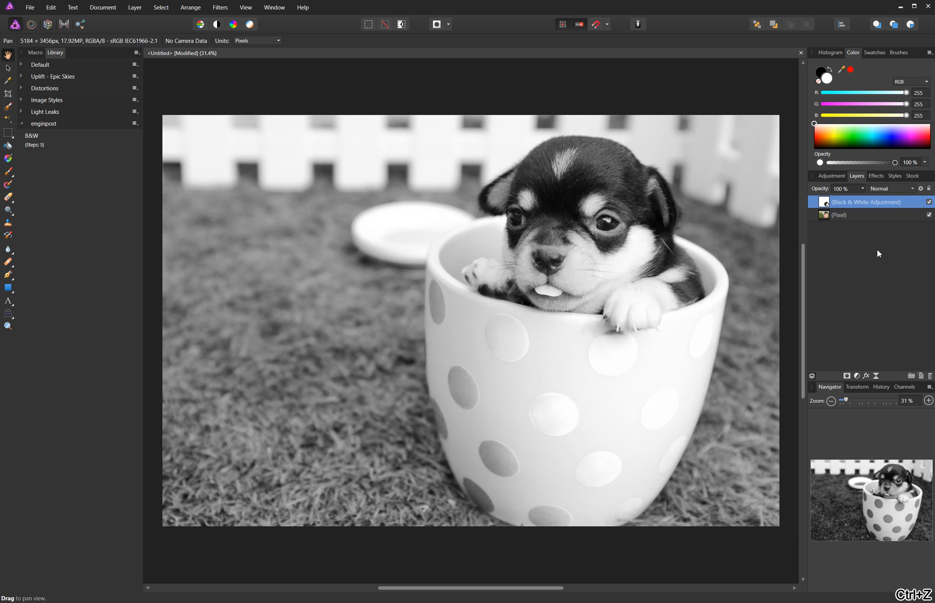
key("ctrl+z")
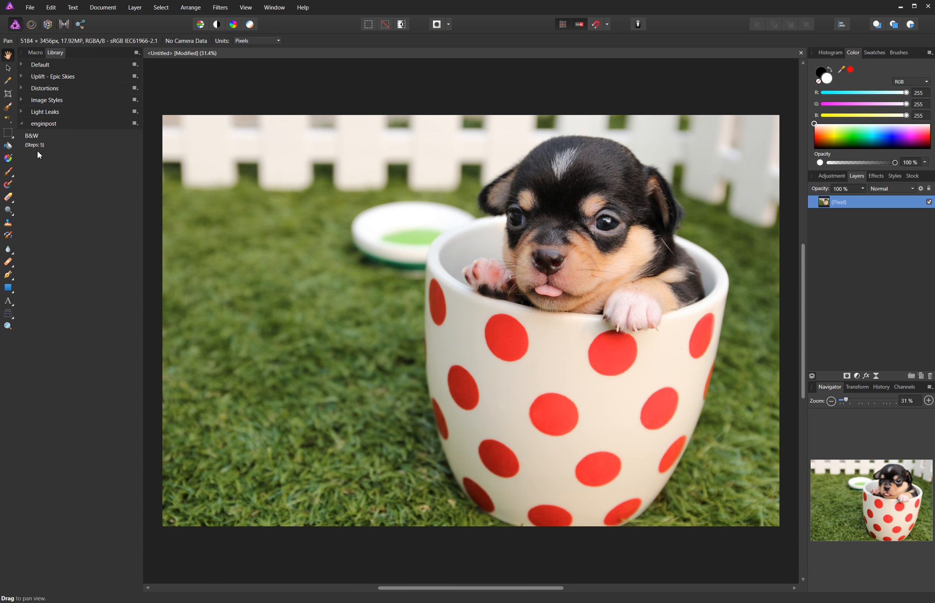
Step: Run the saved B&W macro on the photo and set its Red adjustment to -84 %, Green to 257 % and Blue to 47 %
left_click(36, 138)
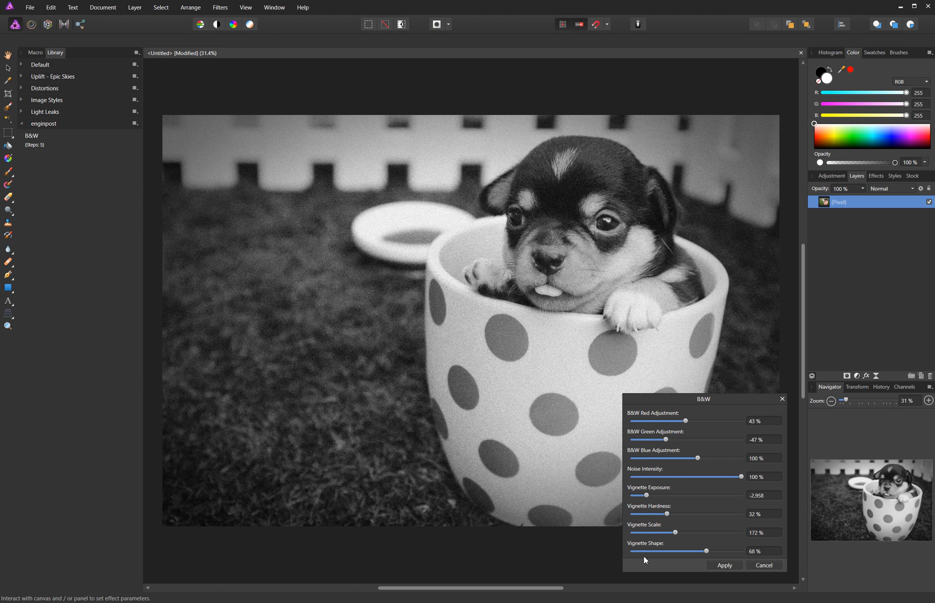
left_click_drag(686, 421, 658, 421)
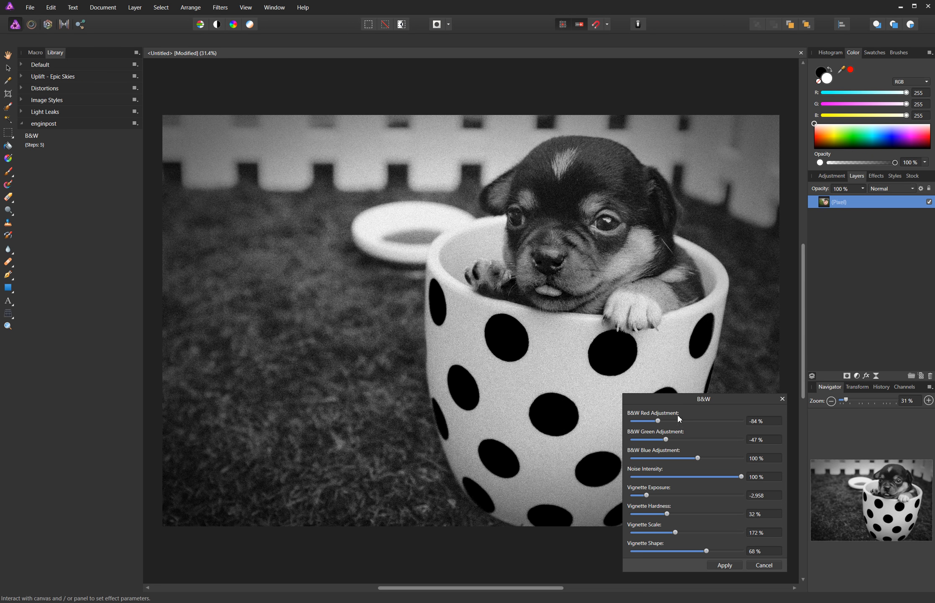
left_click_drag(666, 440, 732, 442)
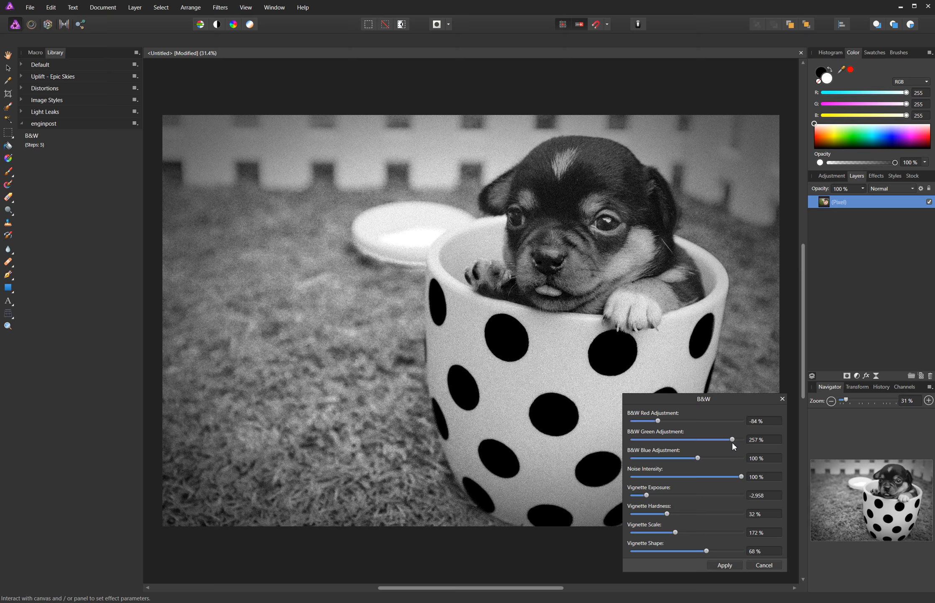
left_click_drag(698, 458, 636, 461)
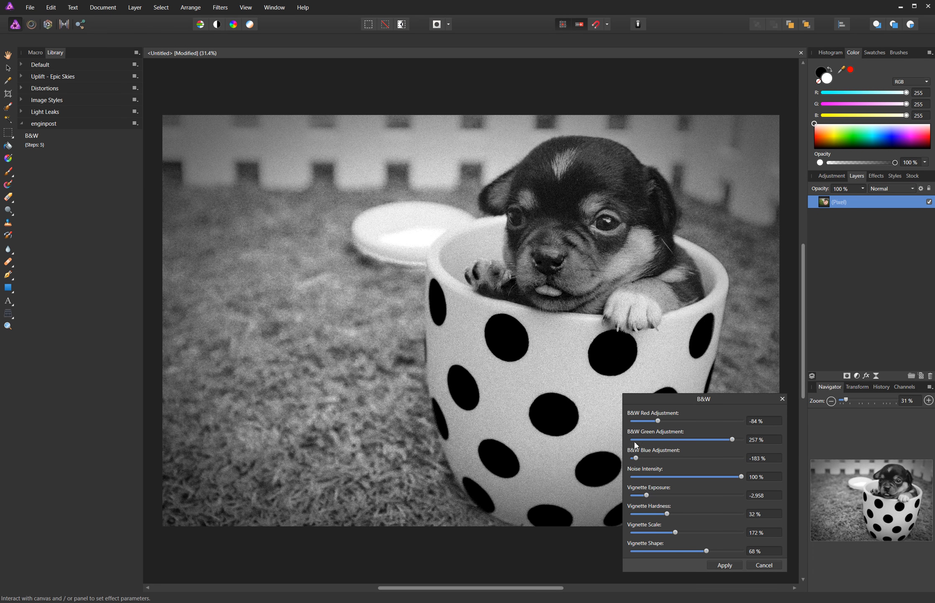
left_click_drag(636, 459, 686, 459)
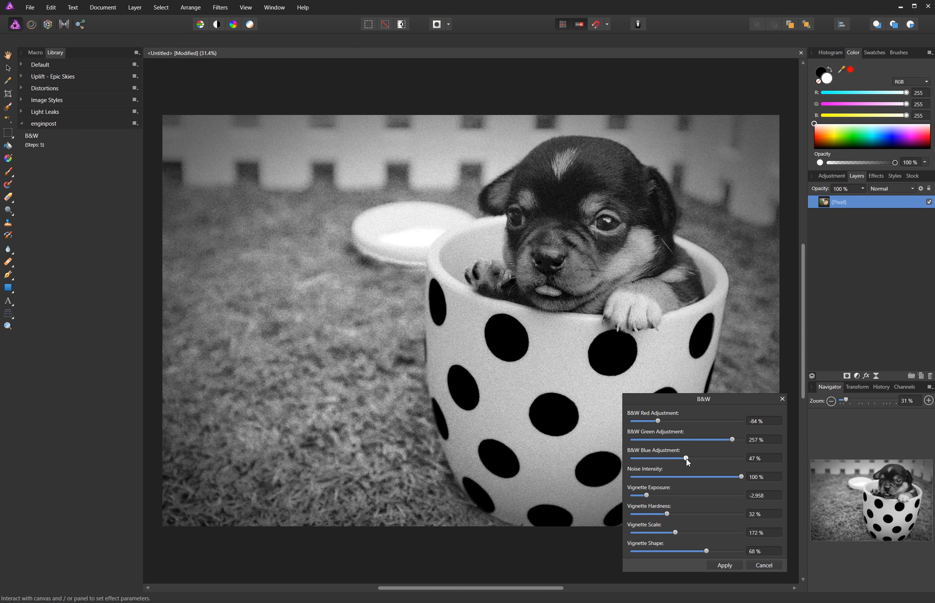
Step: Set Noise Intensity to 74 %, Vignette Exposure to -3.791, Vignette Hardness to 54 % and Vignette Scale to 162 %, and apply the macro
left_click_drag(742, 478, 714, 477)
left_click_drag(647, 495, 636, 495)
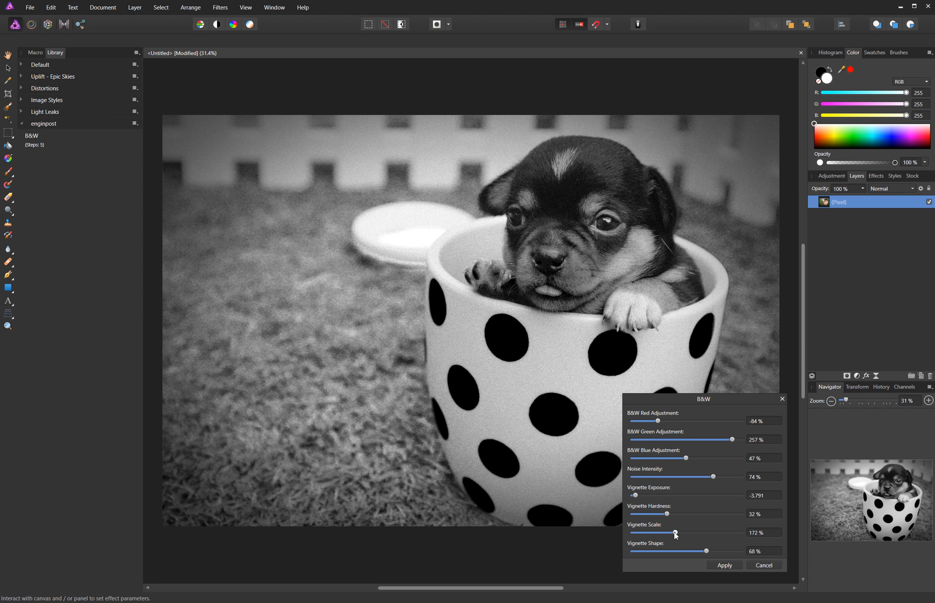
left_click_drag(667, 513, 692, 515)
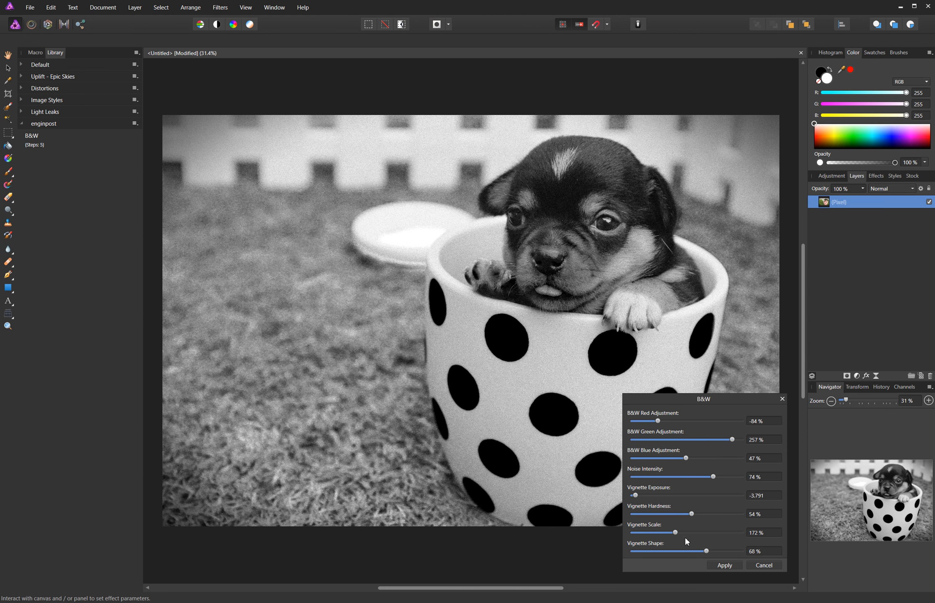
mouse_move(676, 532)
left_mouse_down()
mouse_move(650, 534)
mouse_move(673, 535)
left_mouse_up()
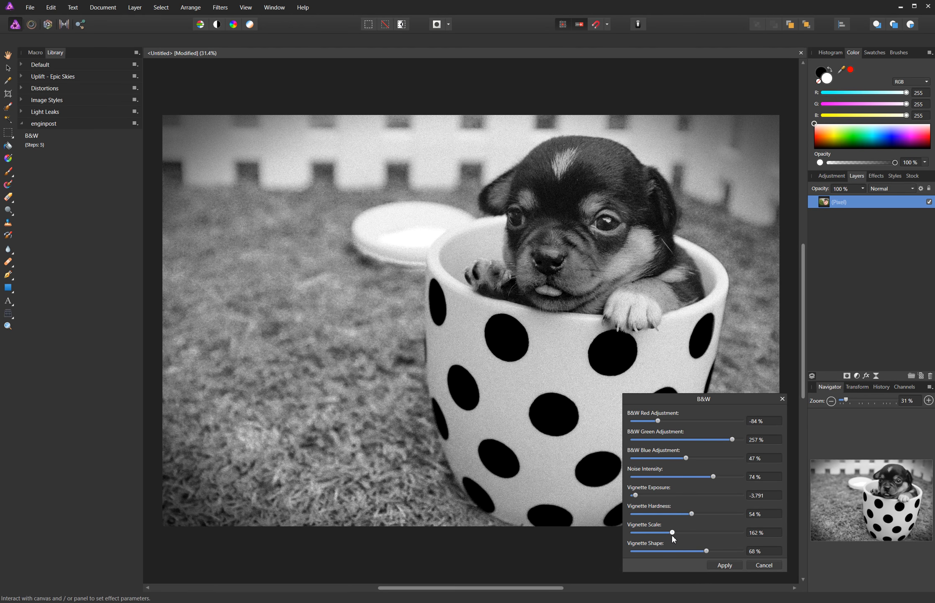
left_click(727, 566)
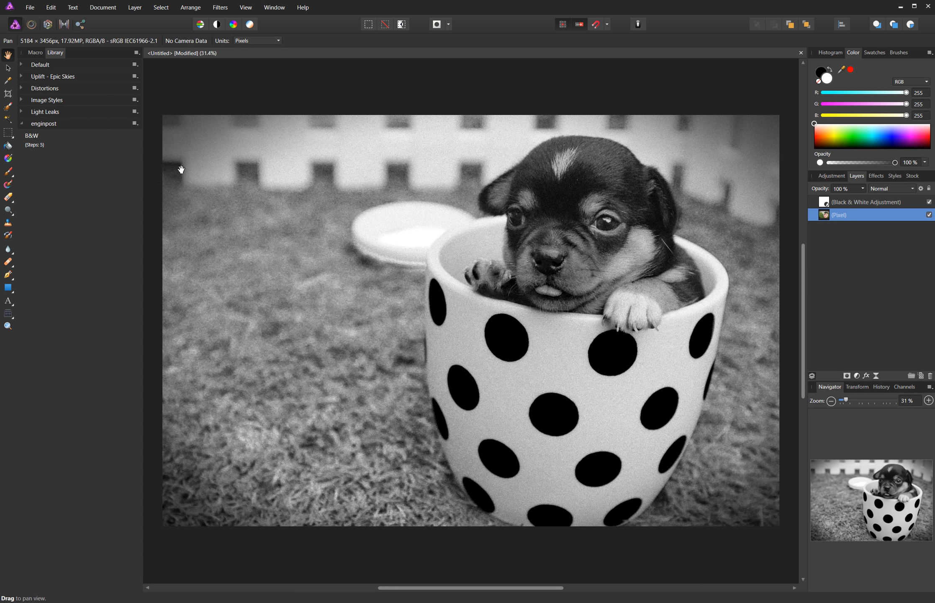
Step: Open the B&W macro from the enginpost library category for editing its recorded steps
left_click(26, 139)
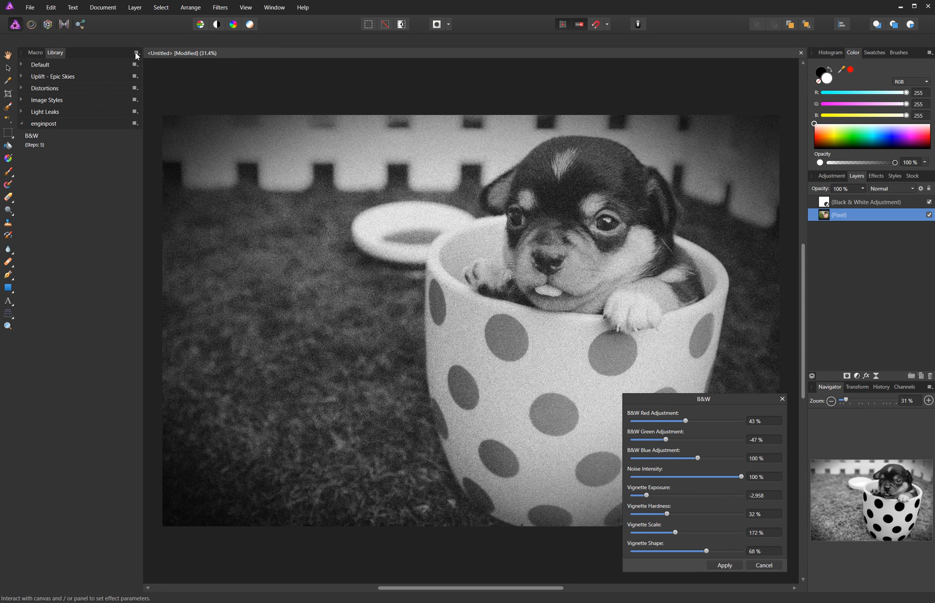
left_click(136, 52)
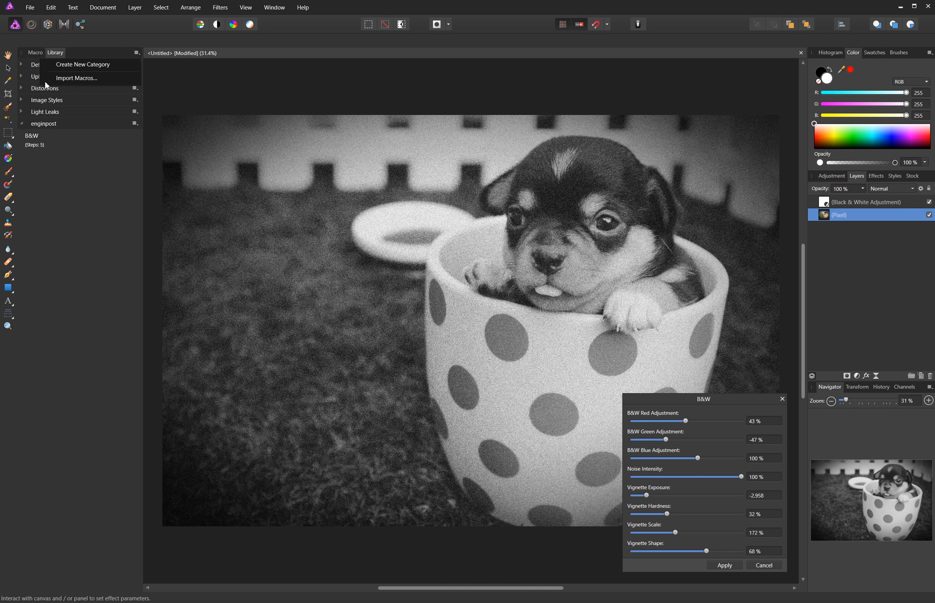
left_click(30, 51)
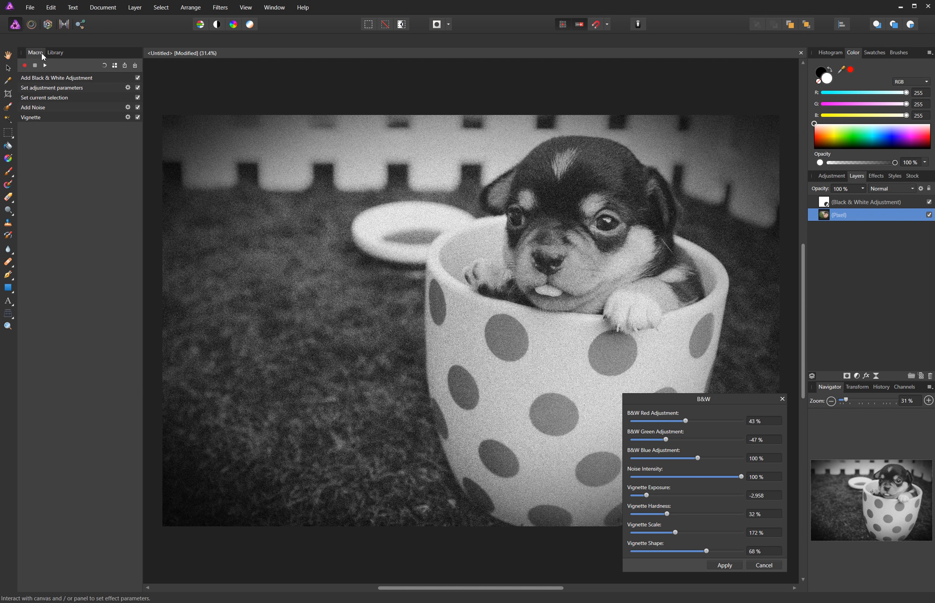
left_click(56, 53)
right_click(39, 132)
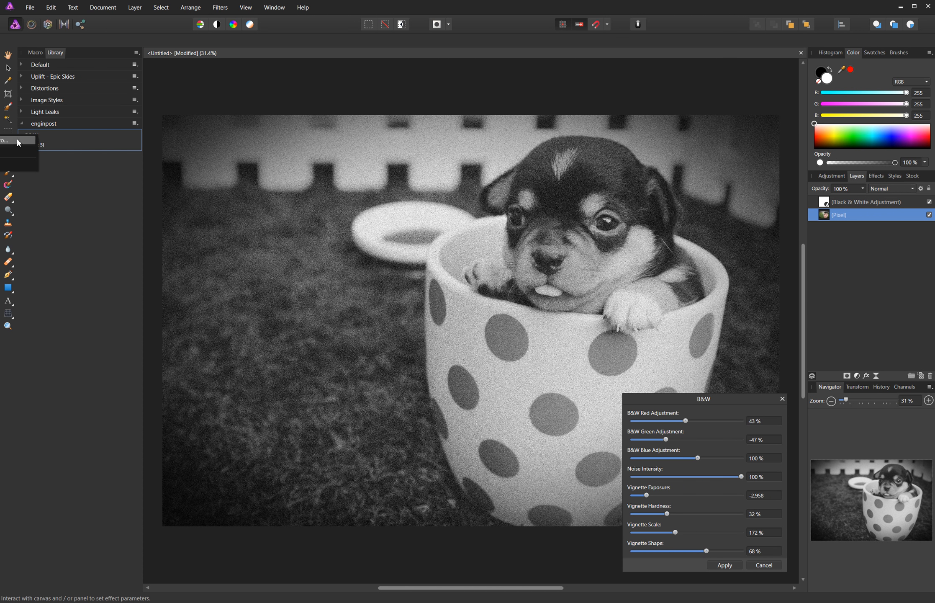
left_click(17, 140)
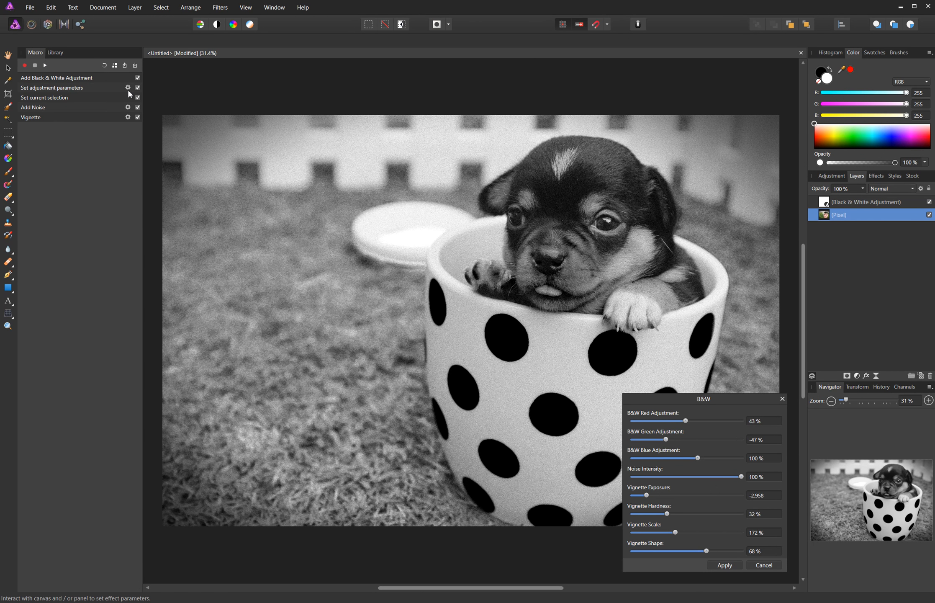